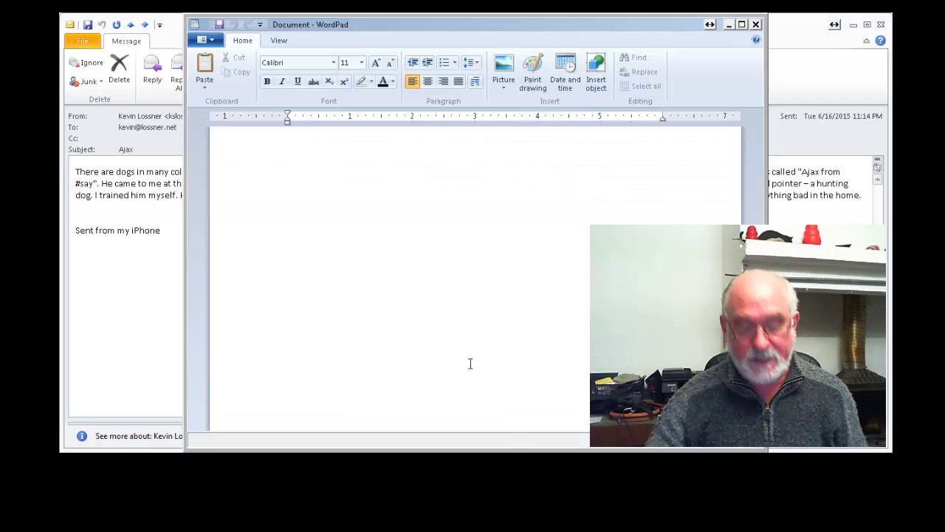
Paste the e-mail's English text about Ajax into the blank document and choose KSL Buenos Aires June 2015 on FastData (E:) as the save folder.
text(There are dogs in many colors. Sometimes even on the same dog. My dog Ajax, for example, is a tricolor: black, brown and white. He is a very noble dog; on his pedigree he is called "Ajax from #say". He came to me at the age of seven months in the years since he became part of my family have been a very joyful learning process for me. Ajax is a German wirehaired pointer – a hunting dog. I trained him myself. He works joyfully and vigorously in the field and in the water and is very interested in game. Please also very sweet family dog who never does anything bad in the home.)
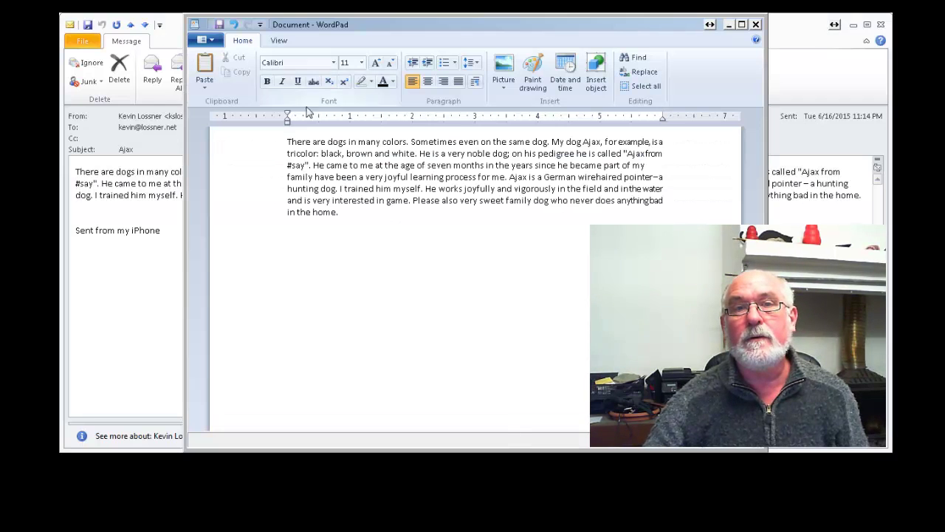
click(219, 25)
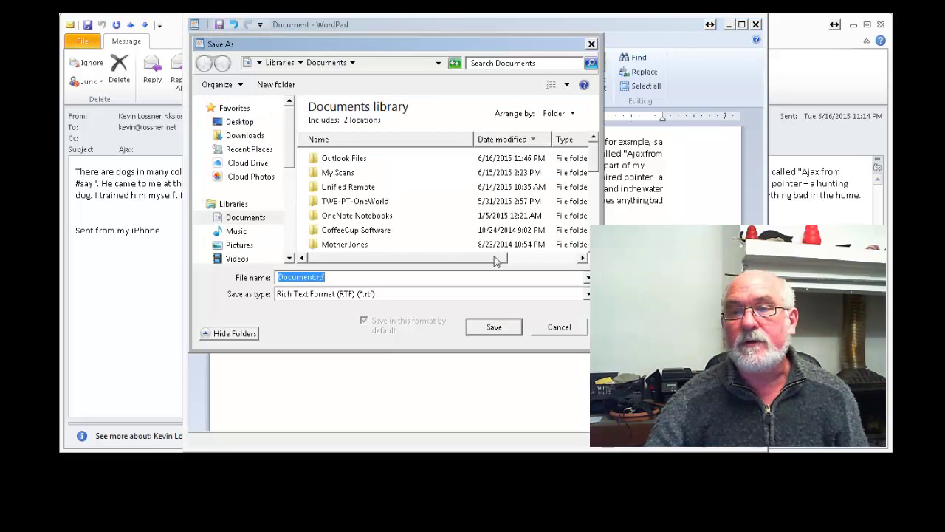
scroll(281, 245, down, 3)
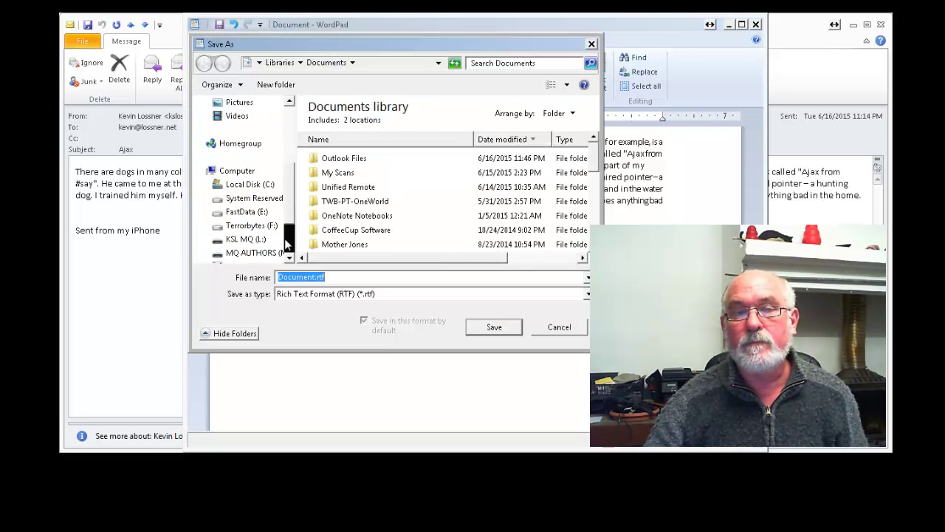
click(251, 213)
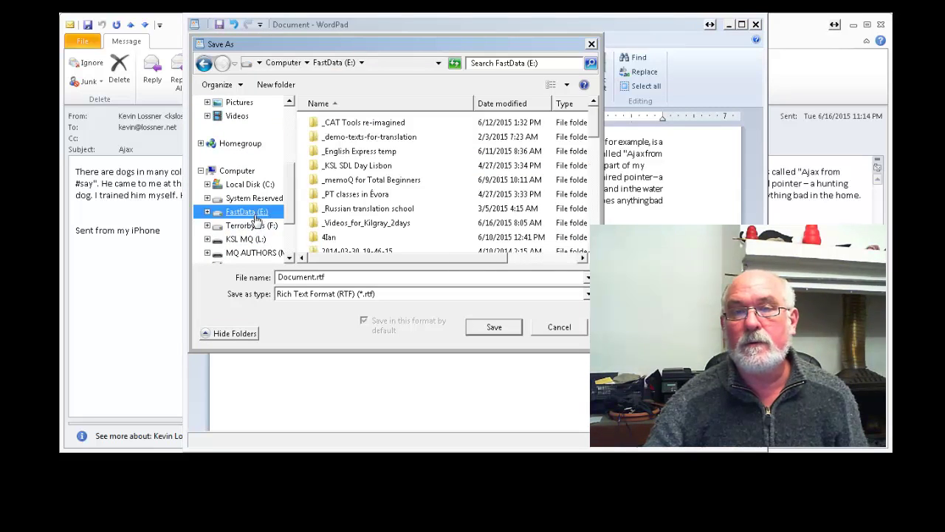
scroll(555, 217, down, 3)
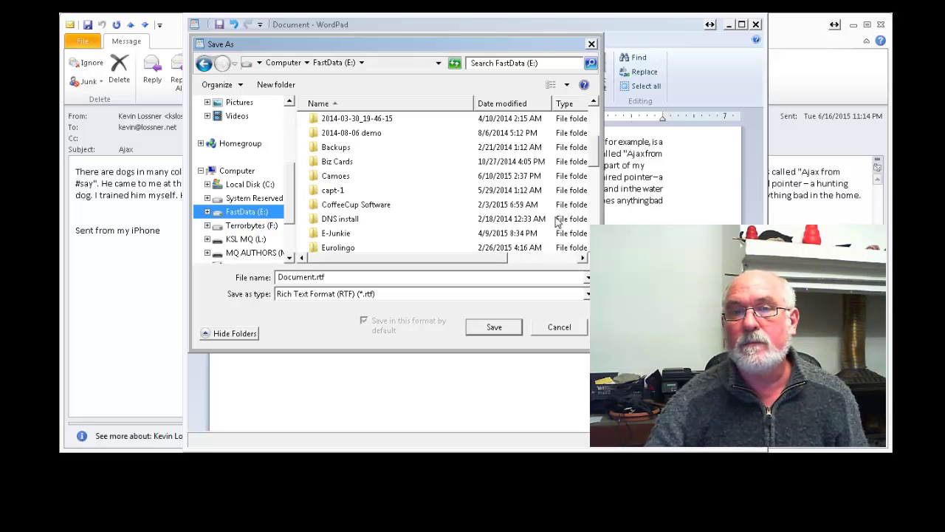
click(594, 219)
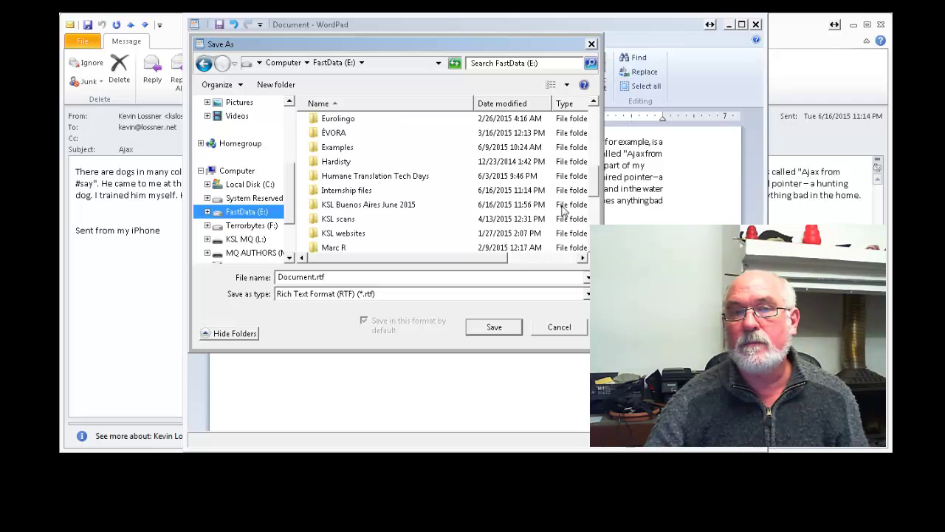
double_click(392, 207)
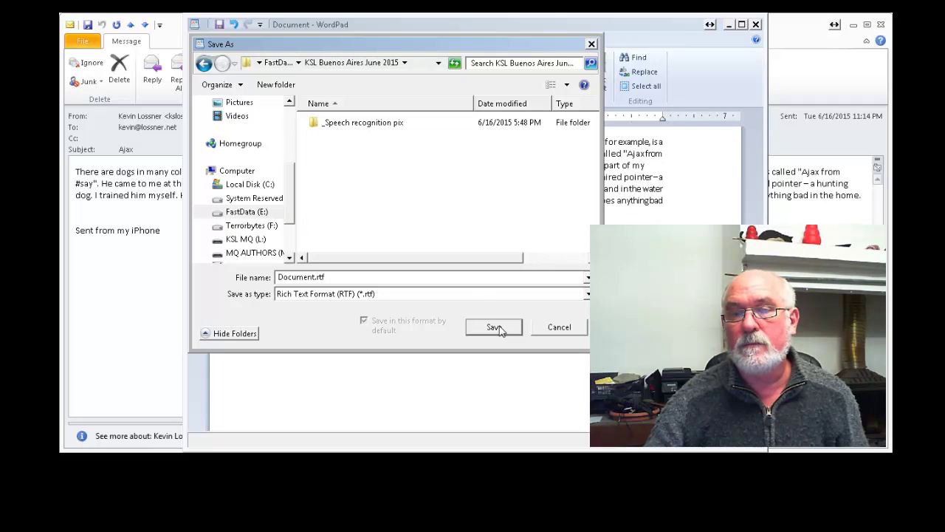
Name the document Ajax-EN and save it in Rich Text Format.
double_click(310, 277)
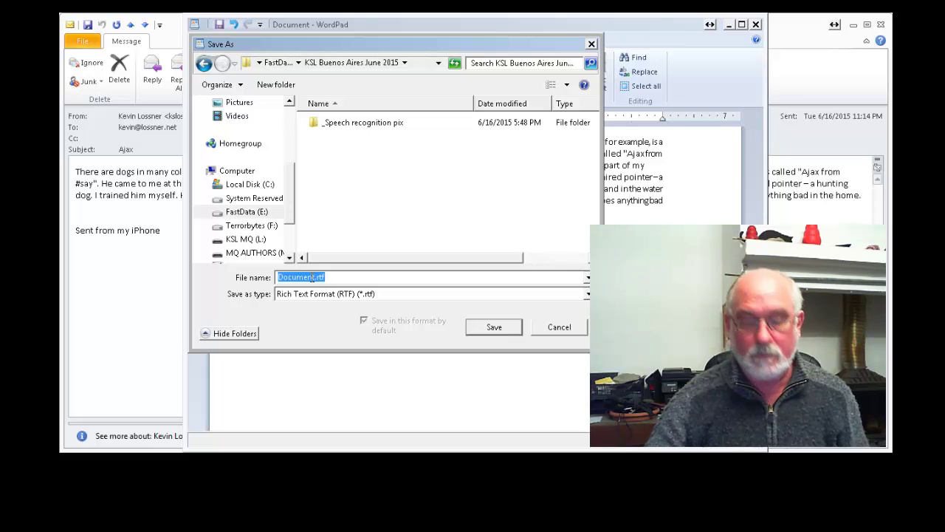
text(Ajax)
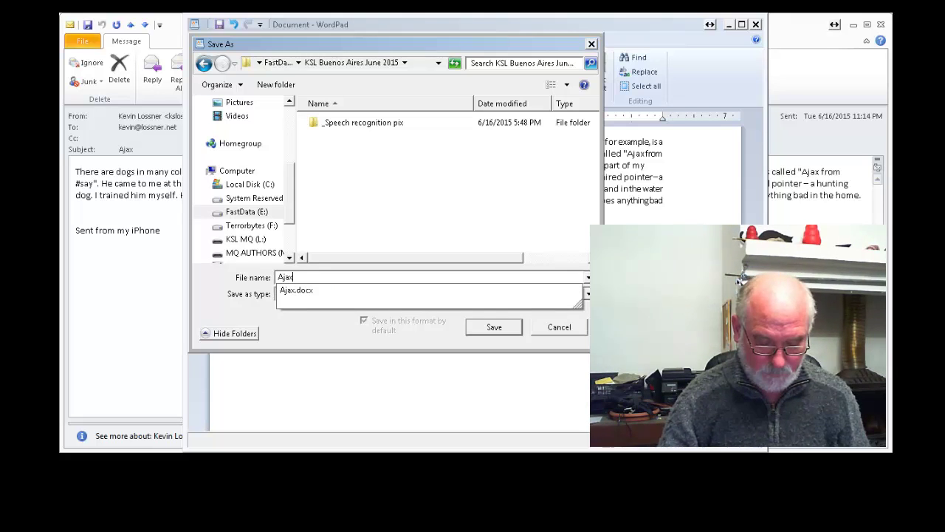
text(-EN)
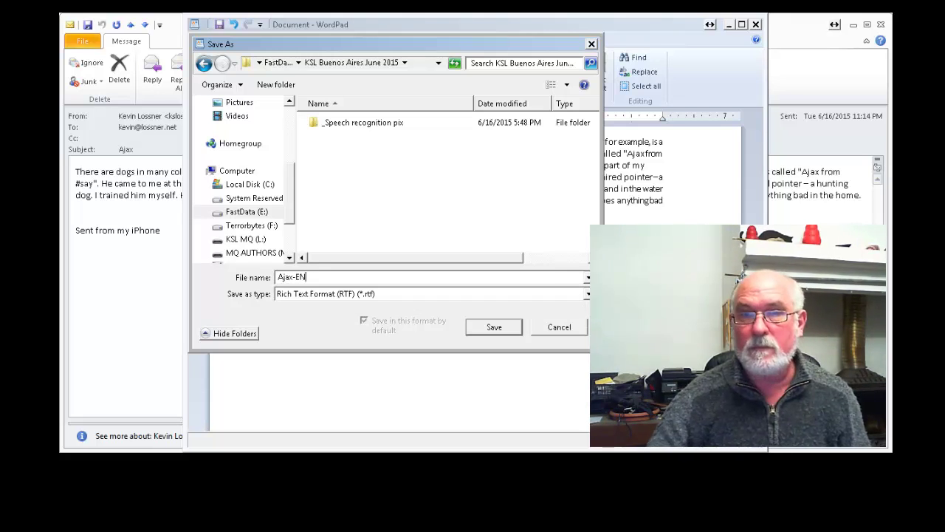
click(506, 327)
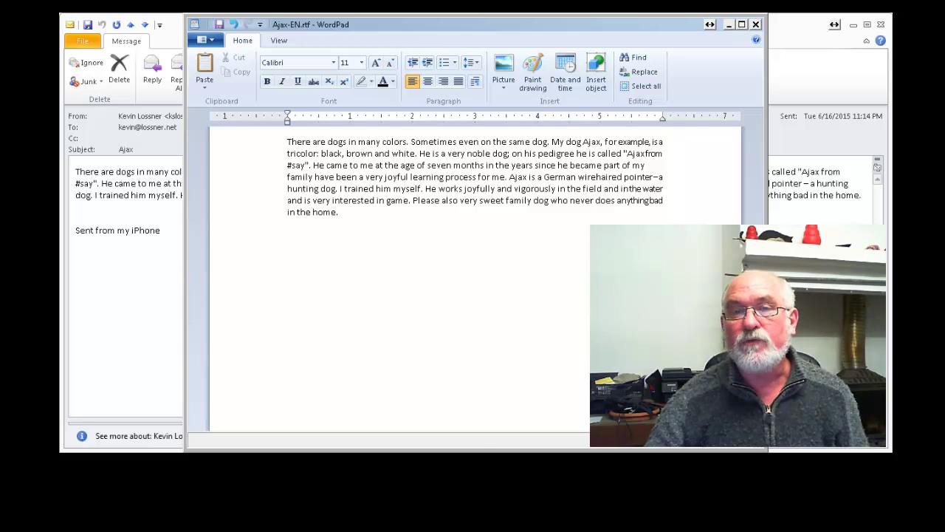
Switch to memoQ and start adding alignment pairs to the KSL Instructional corpus with Ajax.docx as the German source document.
key(alt+Tab)
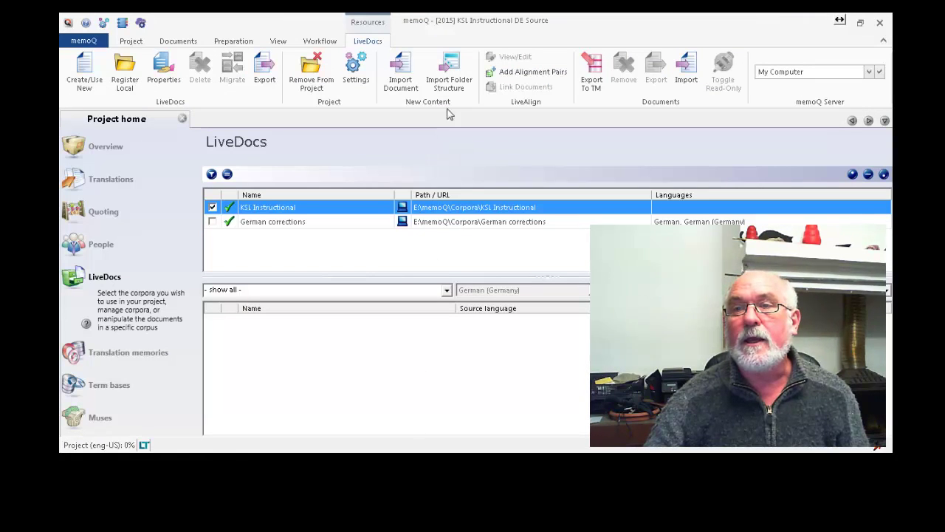
click(508, 73)
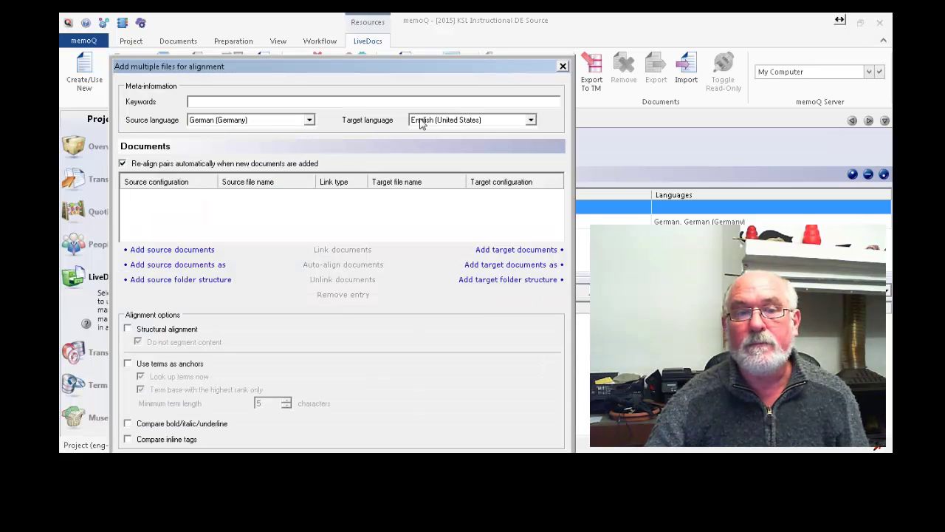
click(158, 251)
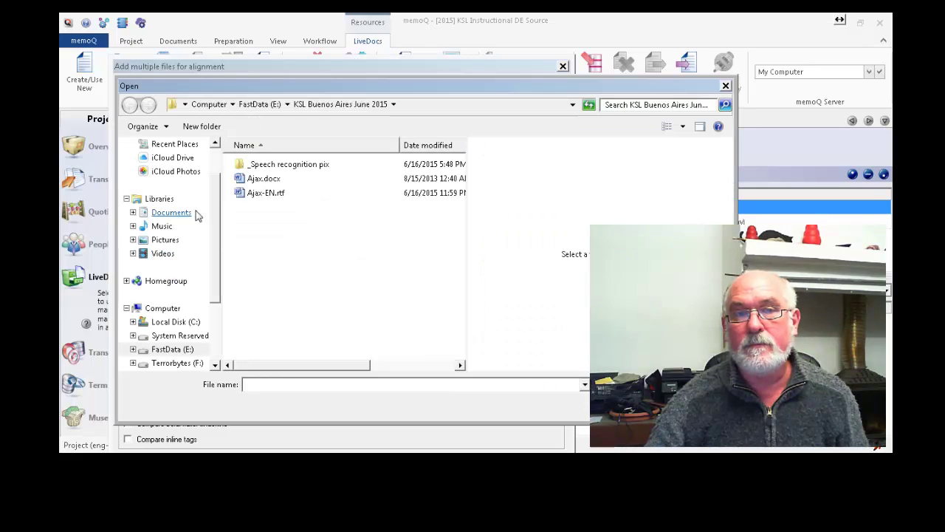
click(252, 180)
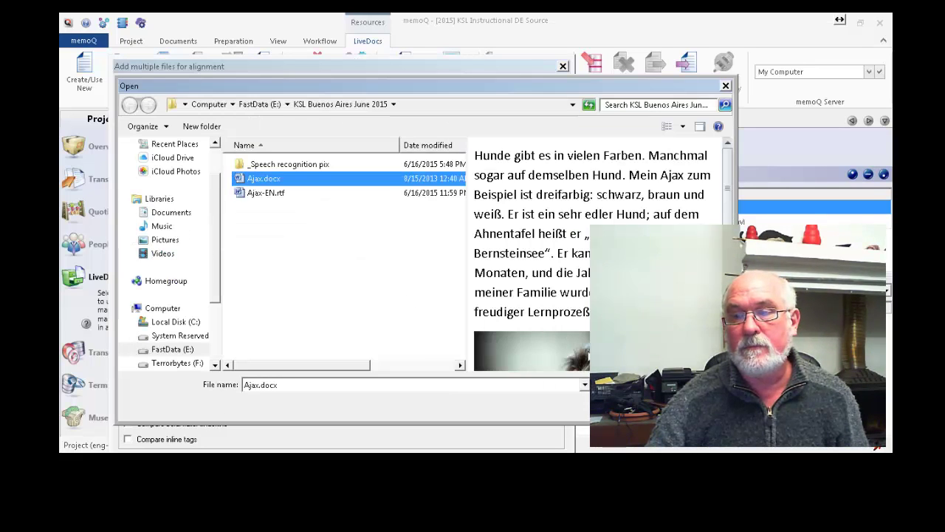
key(Return)
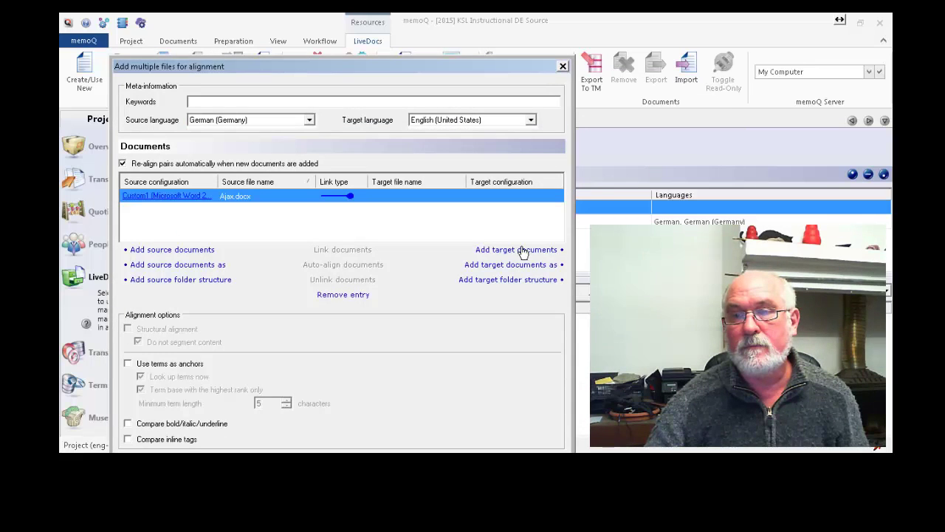
Add Ajax-EN.rtf as the English target document and import the alignment pair into the corpus.
click(521, 250)
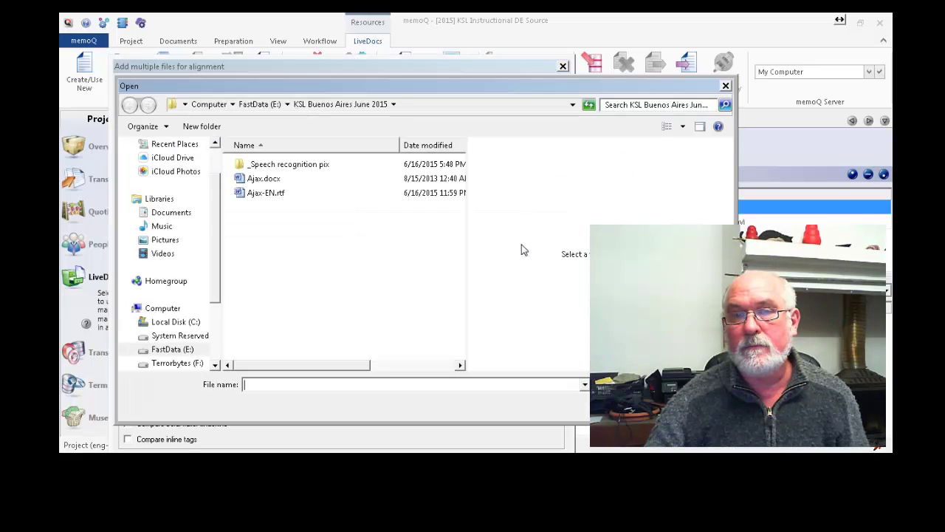
click(279, 193)
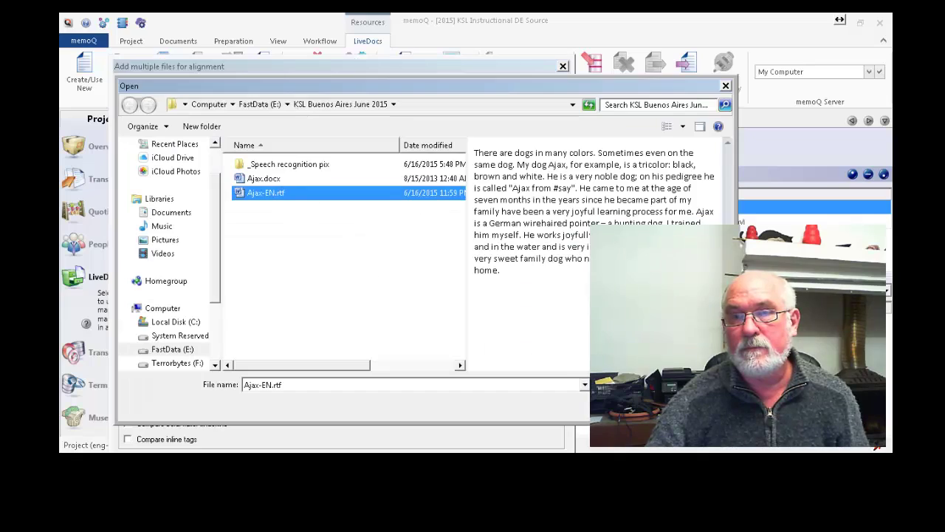
key(Return)
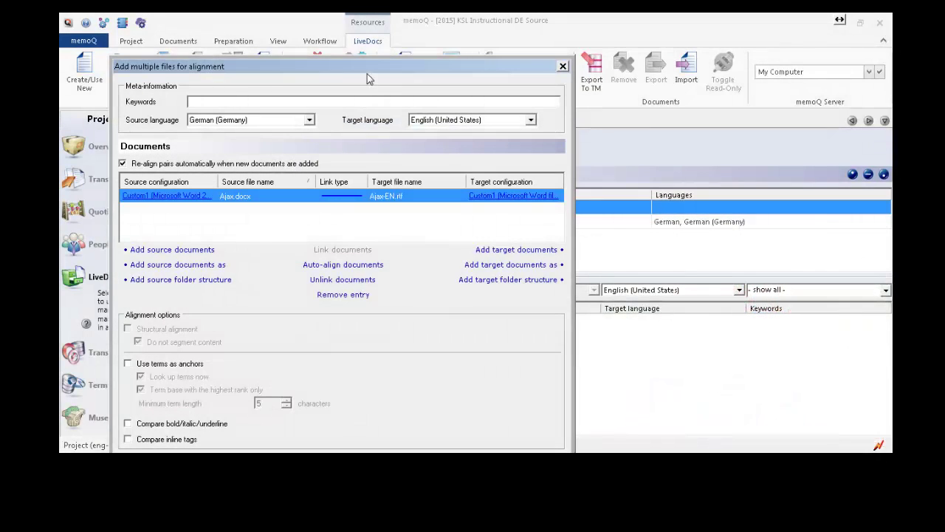
drag(367, 74, 493, 44)
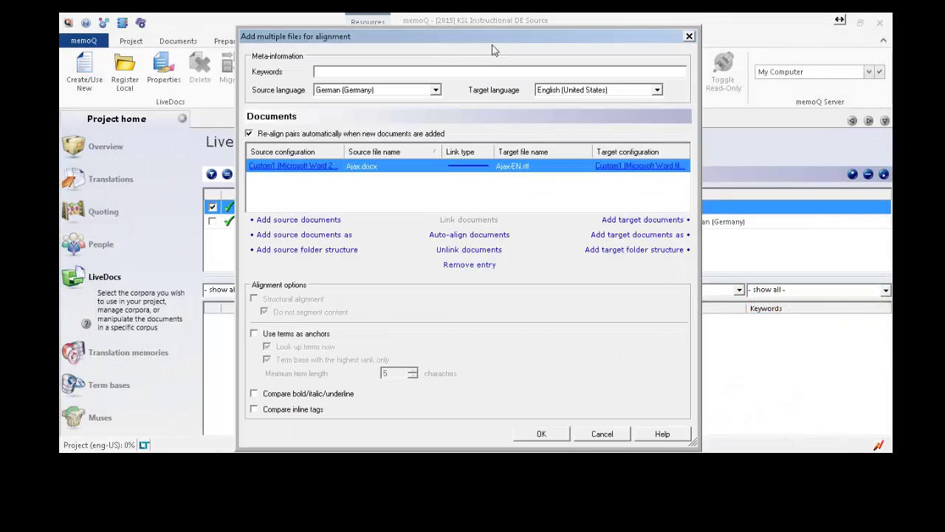
click(543, 435)
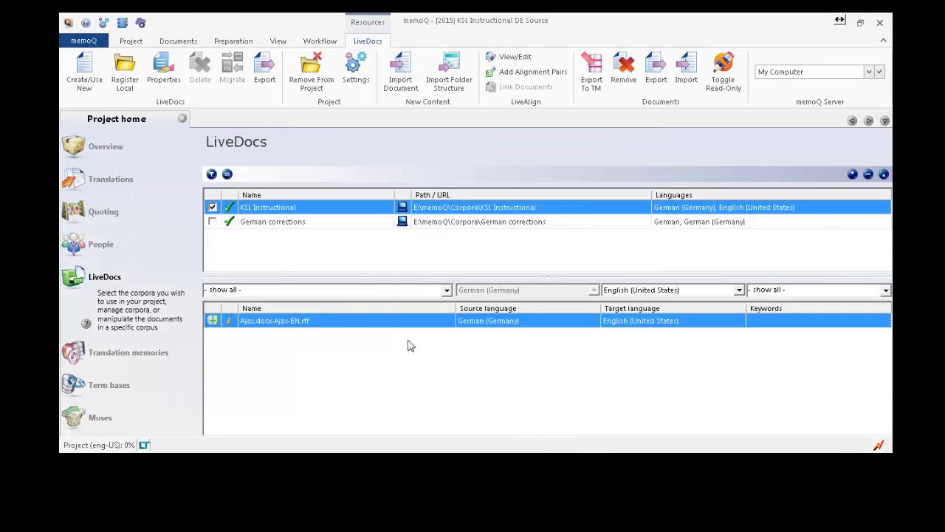
Open the Ajax alignment pair and replace "from #say" with "vom Bernsteinsee" in target segment 4.
double_click(339, 322)
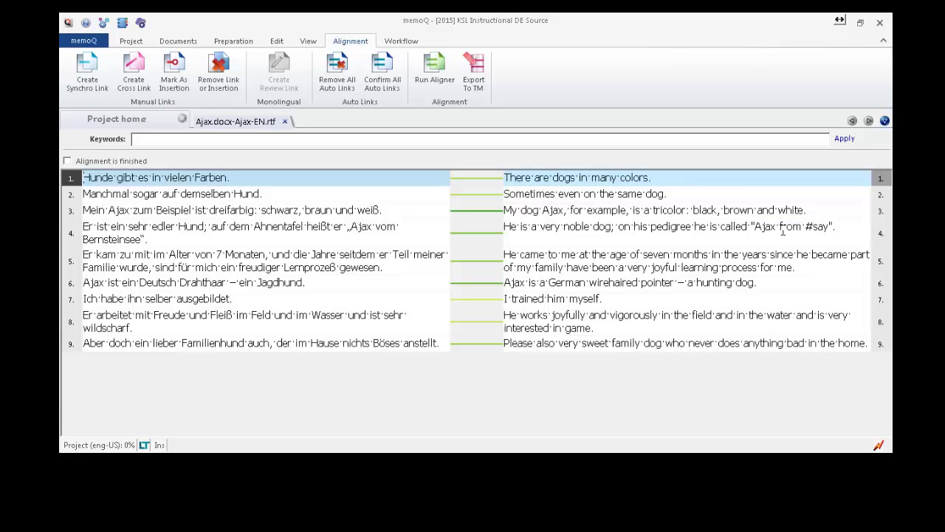
drag(780, 226, 831, 226)
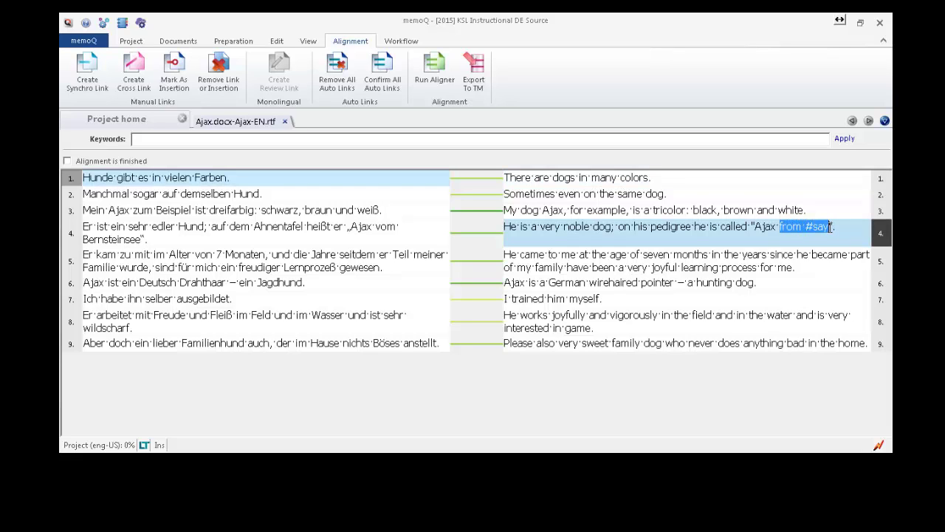
text(vom Be)
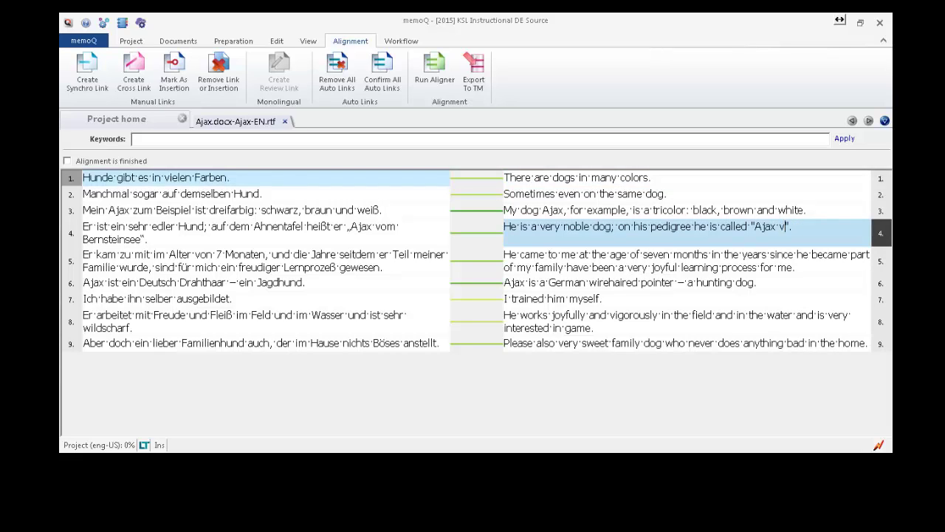
text(rnsteinsee)
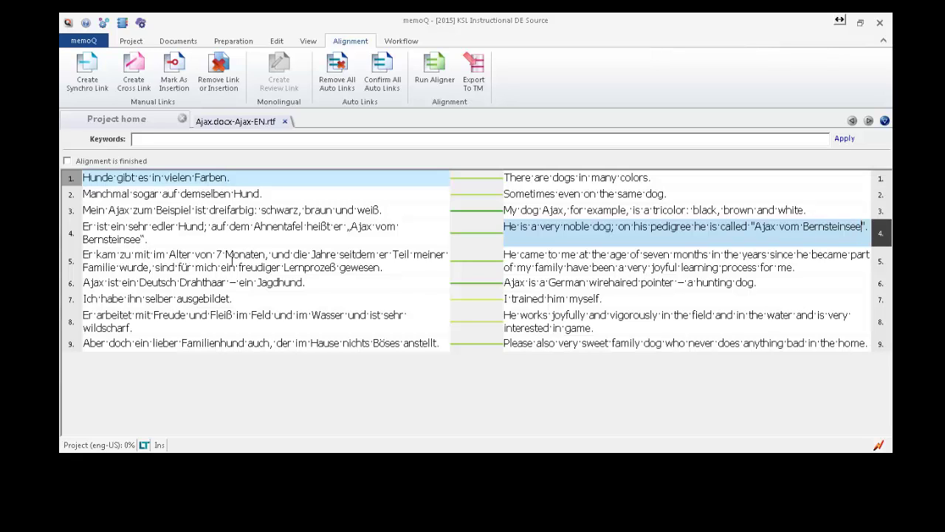
Insert ", and" after "months" and remove the following "in" in target segment 5, and replace "Please" with "He is" in segment 9.
click(707, 259)
text(, an)
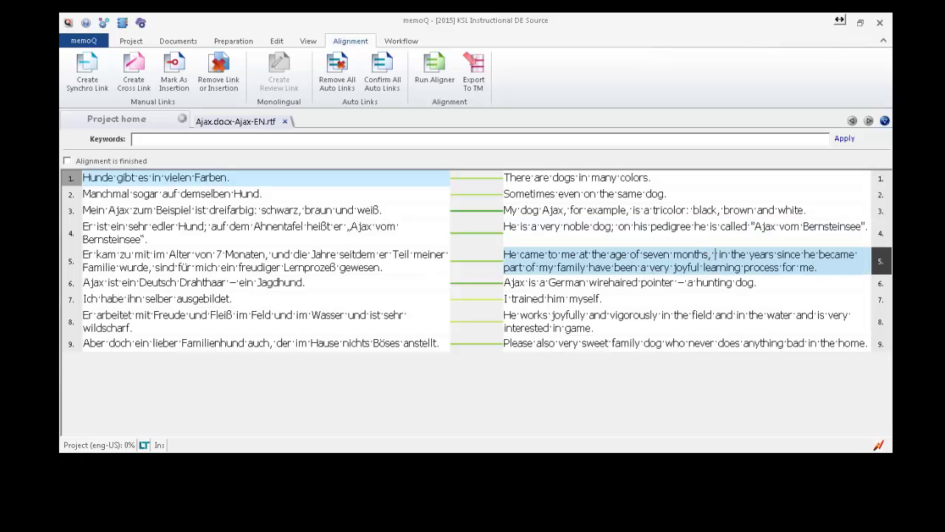
text(d)
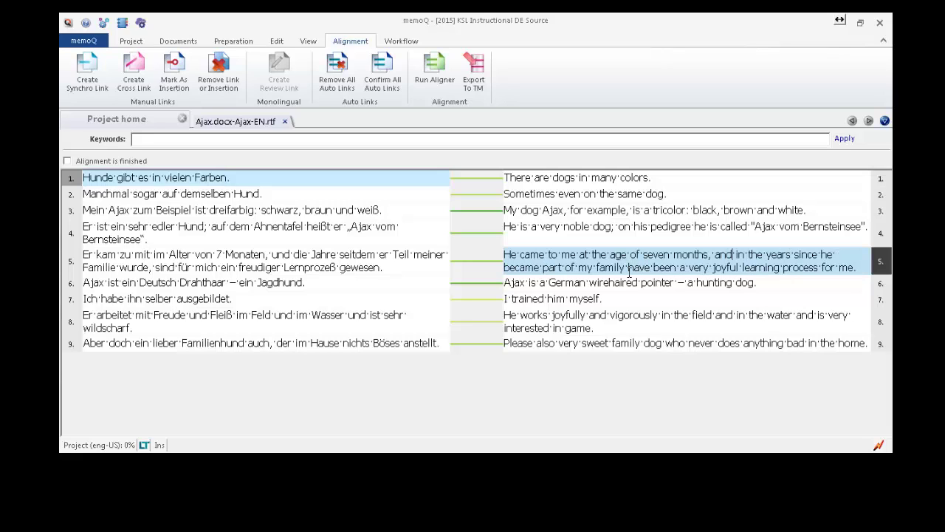
double_click(740, 254)
key(Delete)
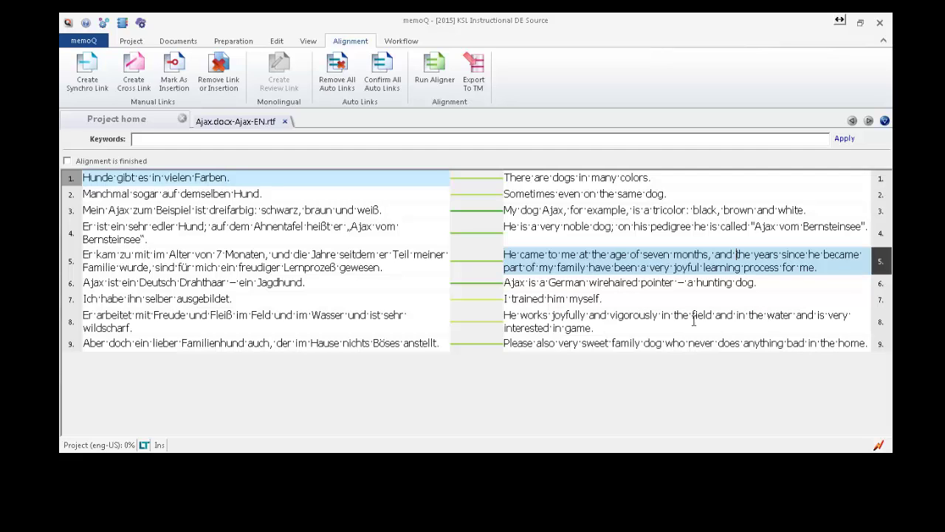
double_click(515, 344)
text(He is)
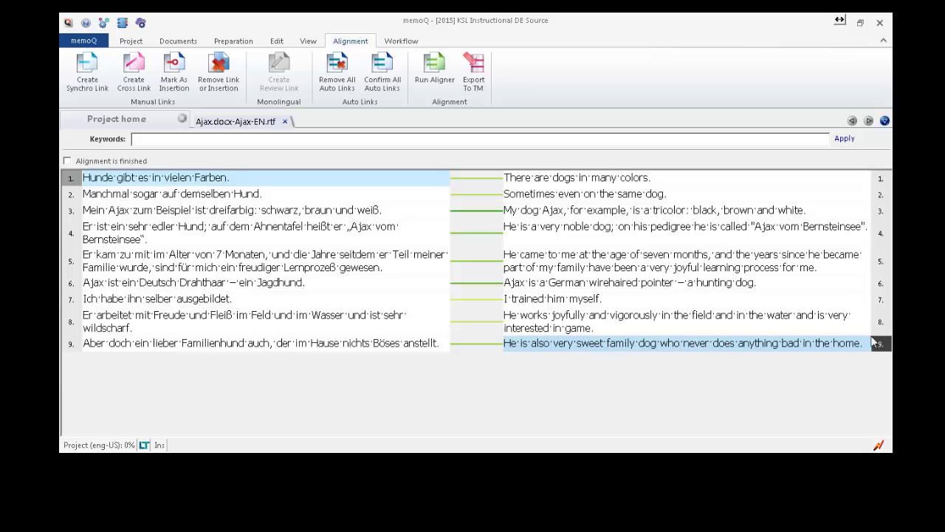
Mark the alignment as finished, confirm all automatic links, and close the alignment document.
click(66, 160)
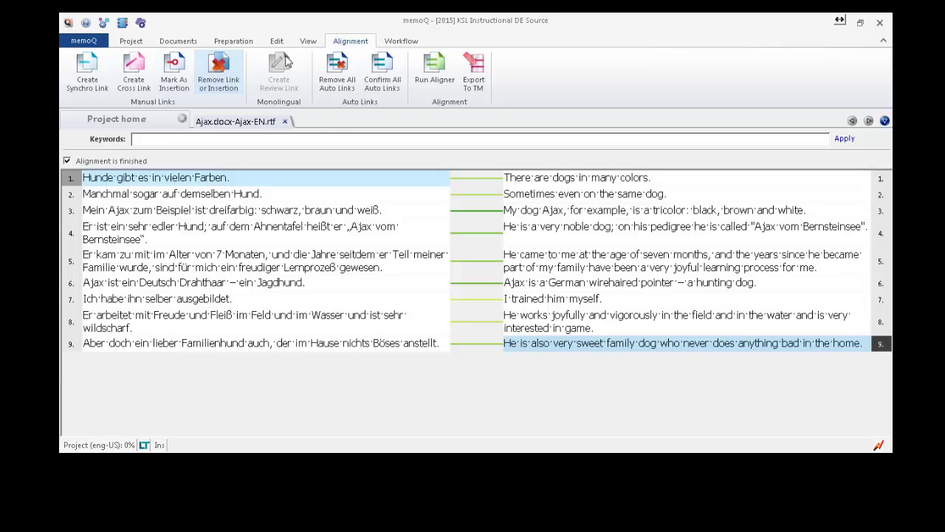
click(382, 72)
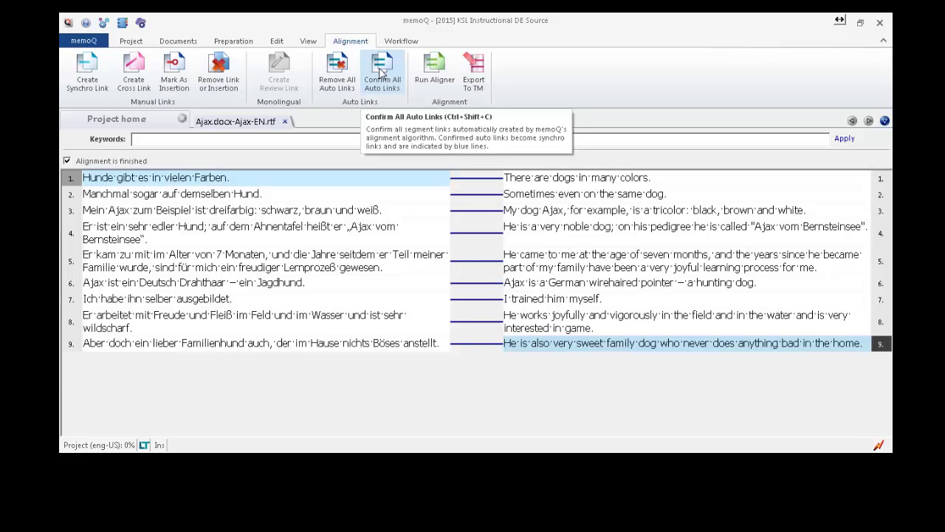
click(288, 122)
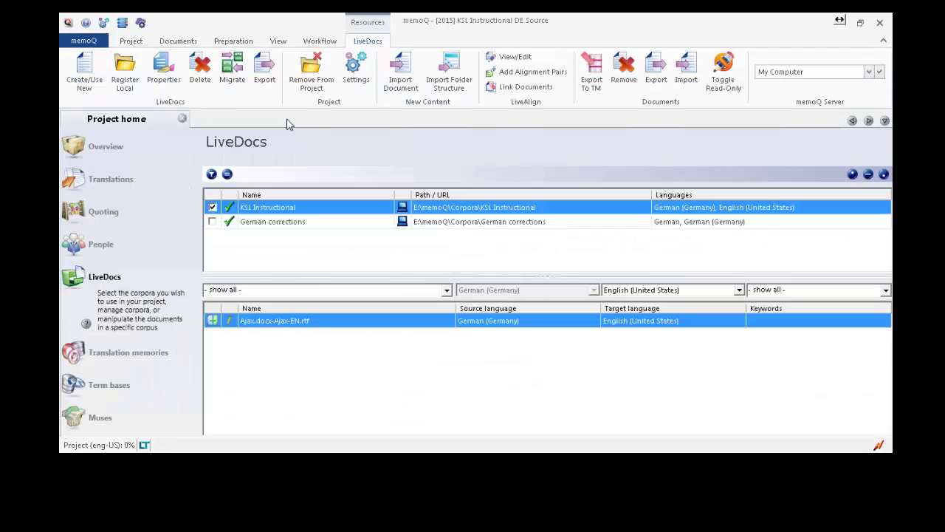
Open Ajax.docx from the project's translation documents and bring up the preparation commands.
click(124, 185)
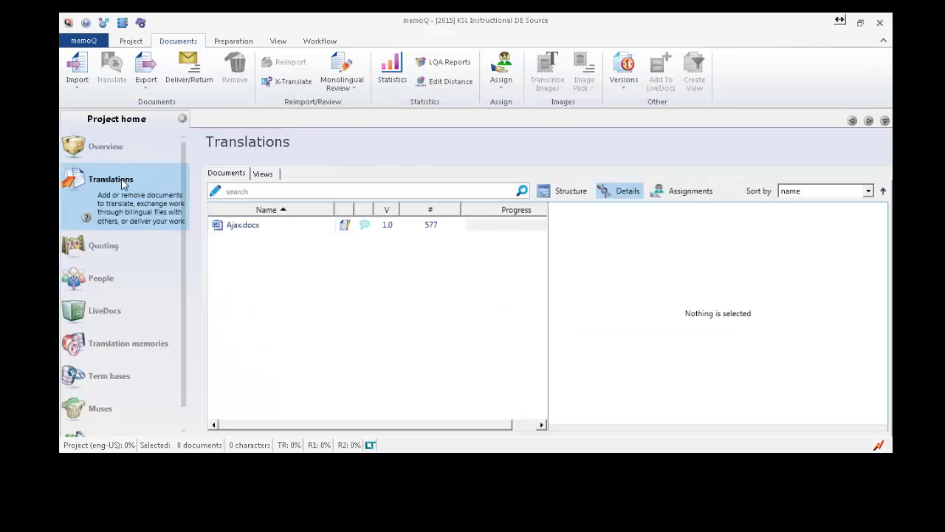
double_click(237, 226)
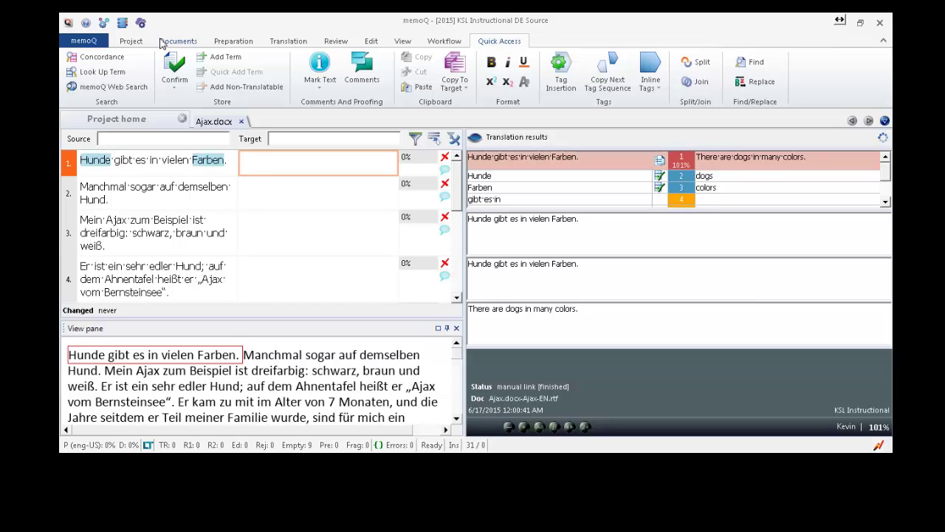
scroll(161, 43, up, 6)
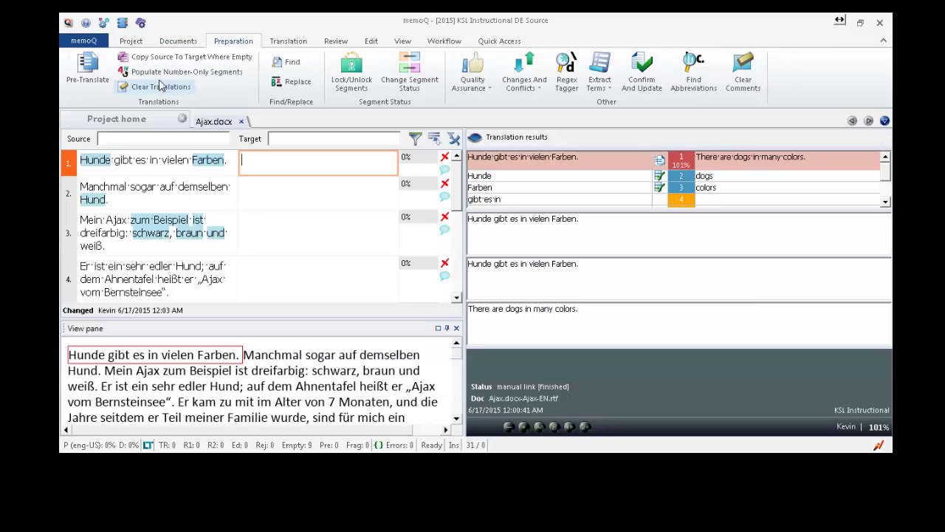
Pre-translate the active document with exact-match lookup and automatic segment joining and splitting, and confirm target segments 1 to 3.
click(88, 68)
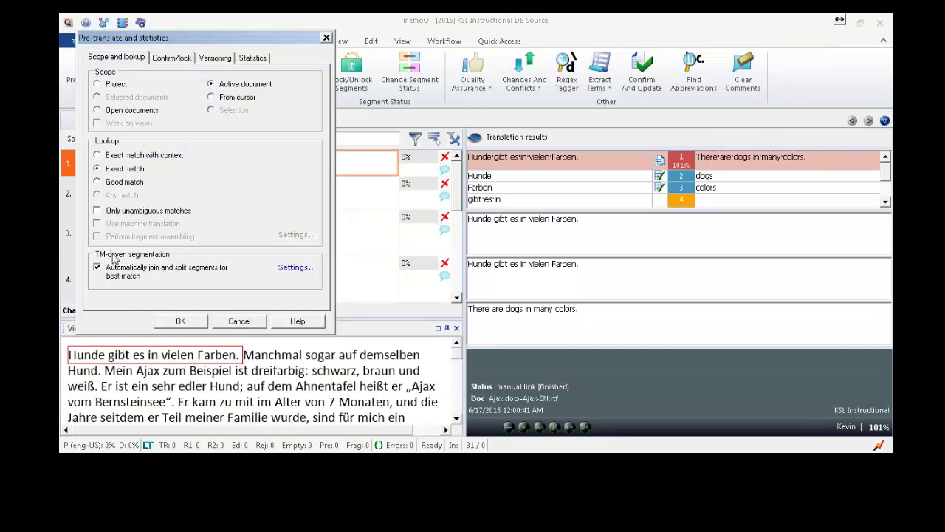
click(180, 321)
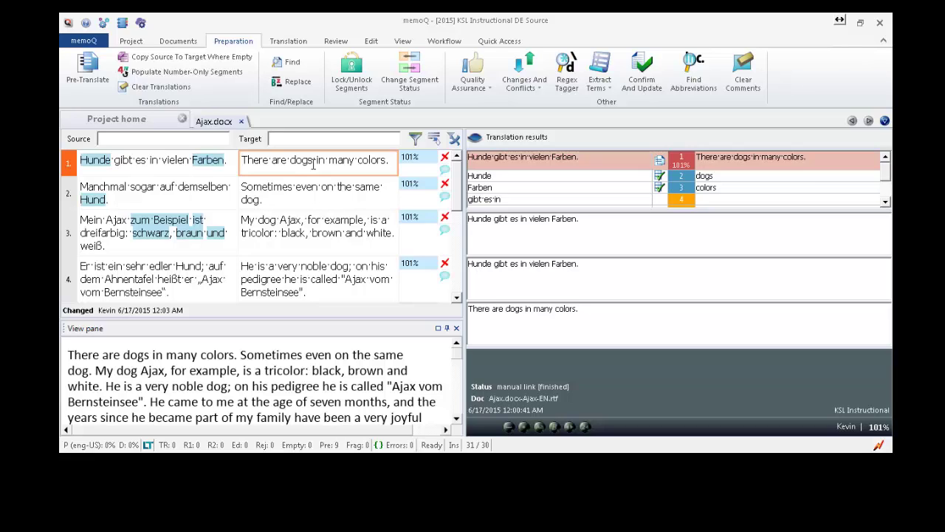
key(ctrl+Return)
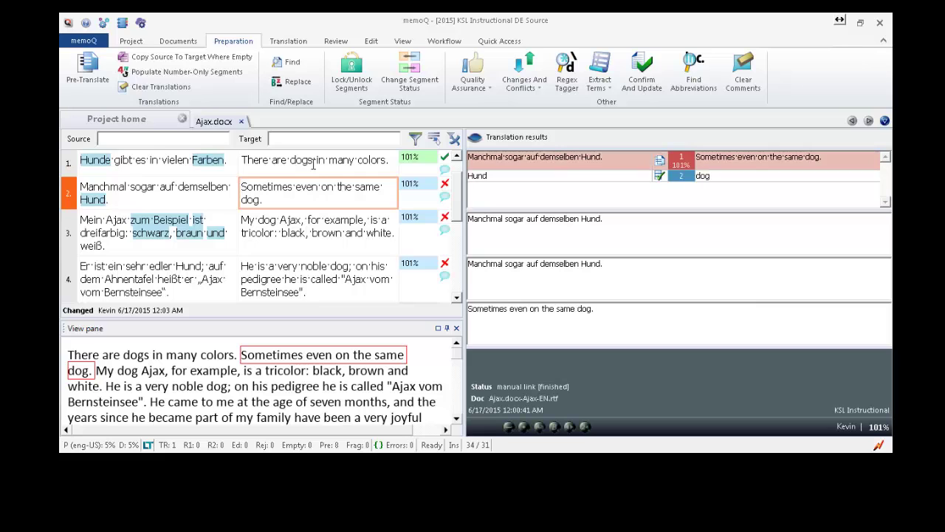
key(ctrl+Return)
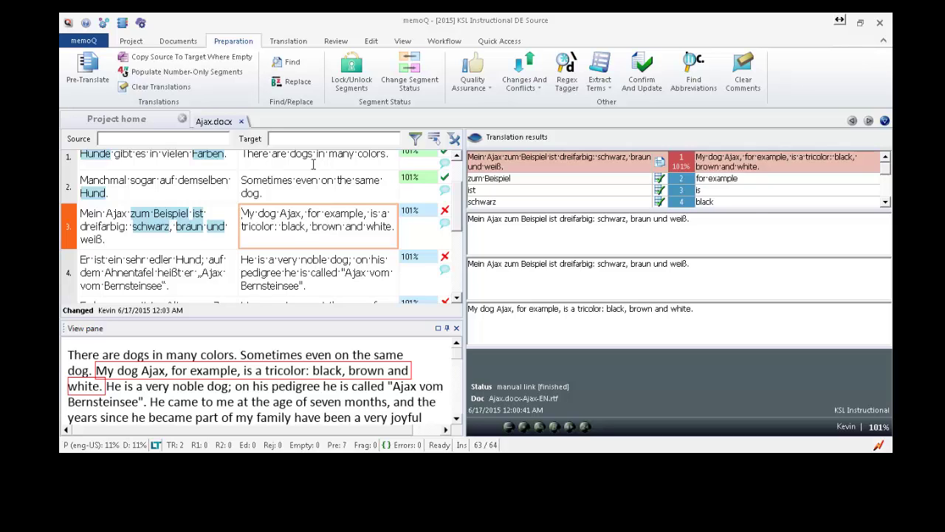
key(ctrl+Return)
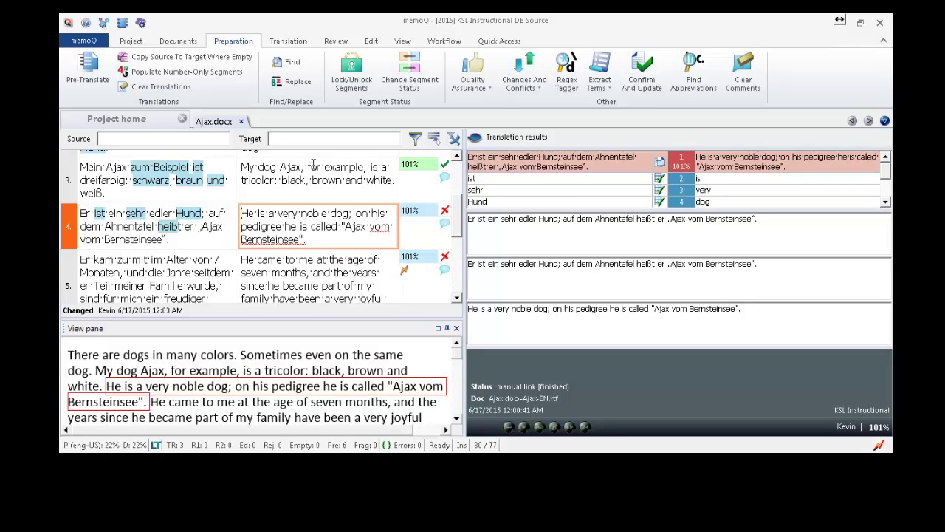
Replace the straight quotation marks around "Ajax vom Bernsteinsee" with curly ones in target segment 4, and confirm segments 4 and 5.
click(343, 226)
text(")
drag(298, 240, 304, 239)
text(")
key(ctrl+Return)
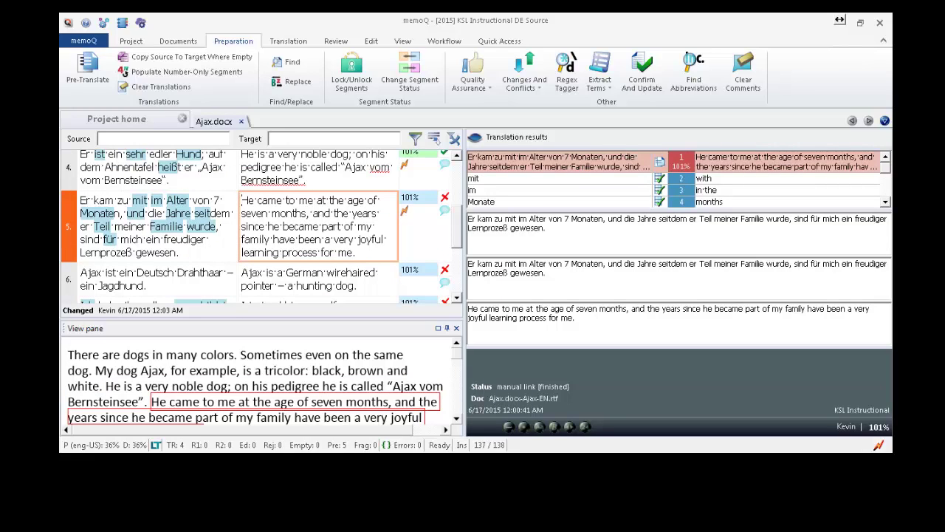
key(ctrl+Return)
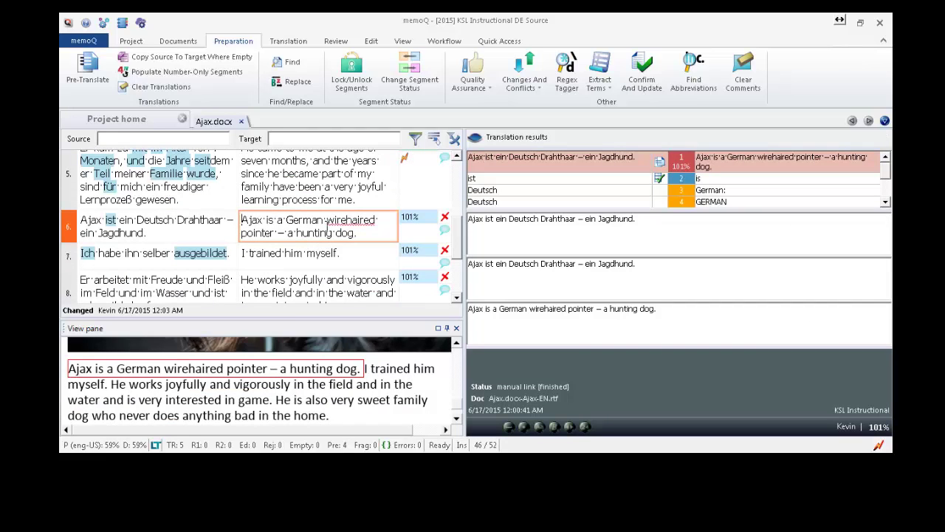
Change the breed name in target segment 6 to "German Wire-haired Pointer", and confirm segments 6 and 7.
click(327, 220)
key(shift+Right)
text(W)
click(347, 222)
text(-)
click(246, 234)
key(shift+Left)
text(P)
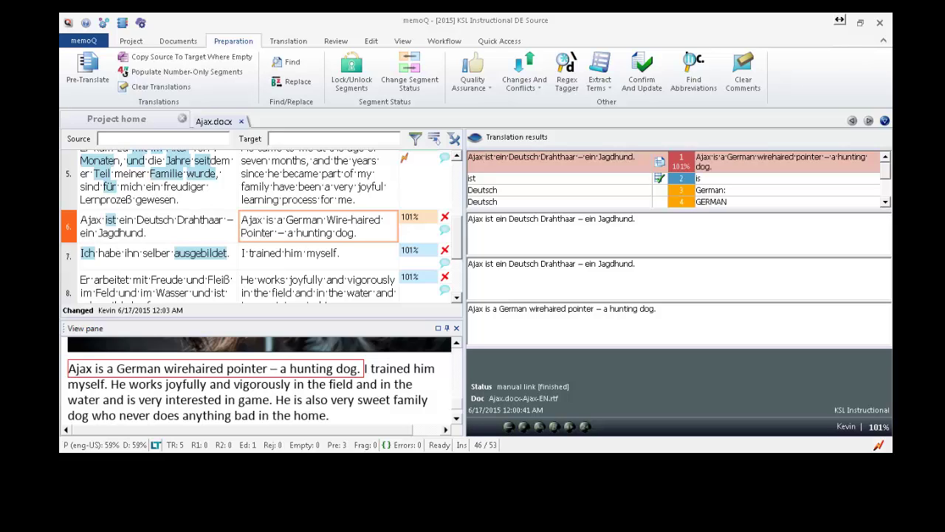
key(ctrl+Return)
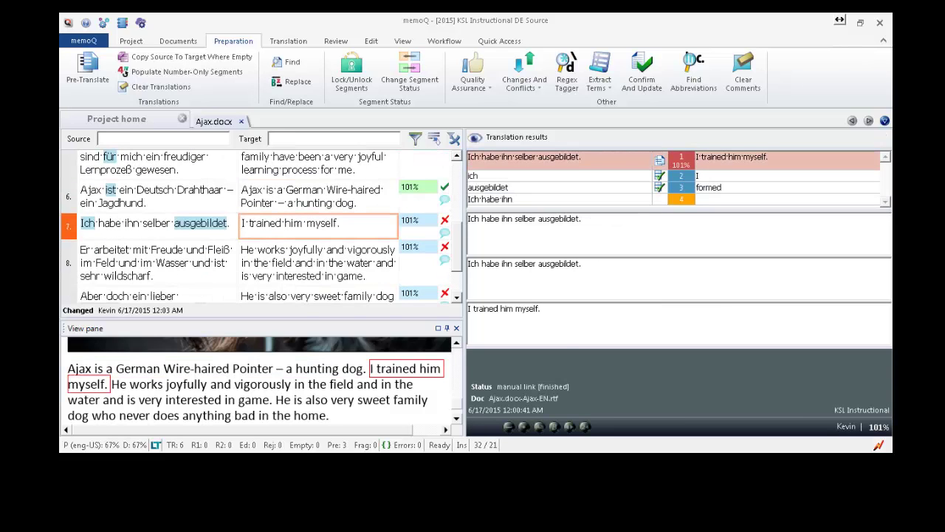
key(ctrl+Return)
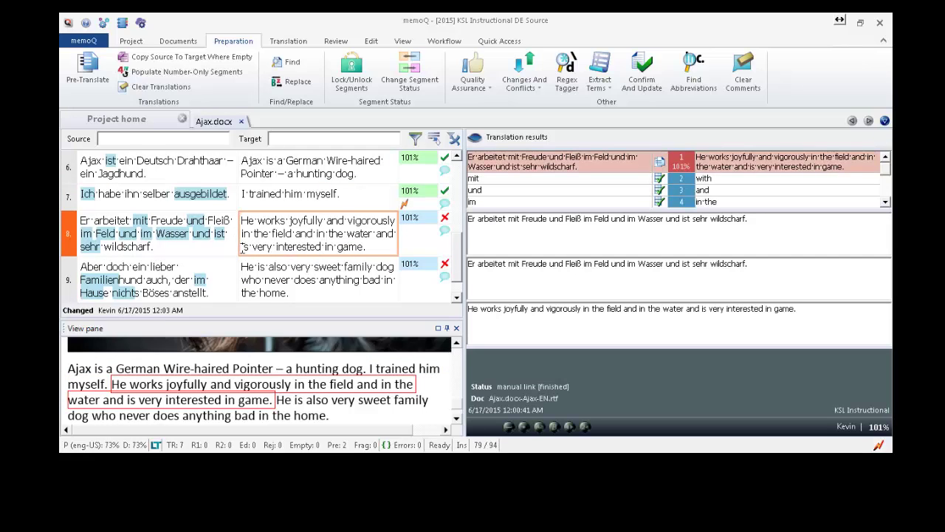
Reword the end of target segment 8 from "is very interested in game" to "has a strong game drive".
drag(240, 247, 320, 254)
text(has a st)
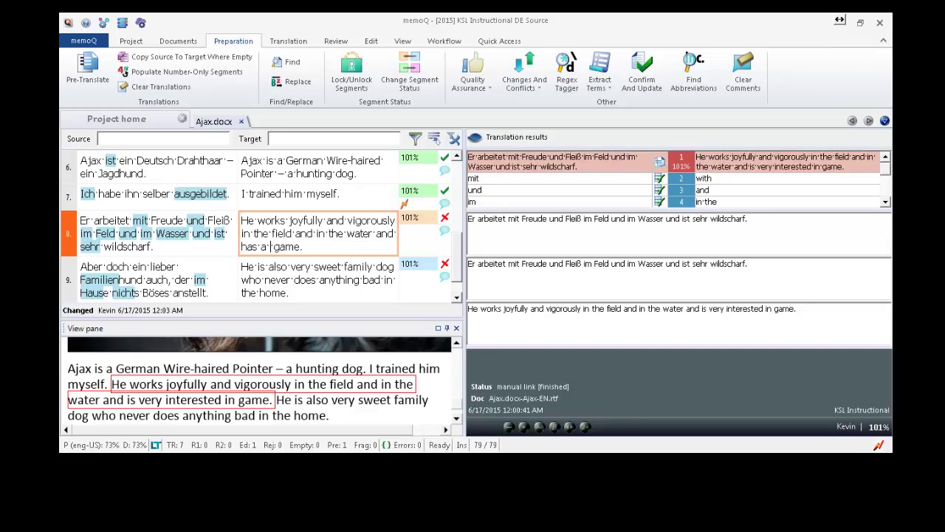
text(rong game drive)
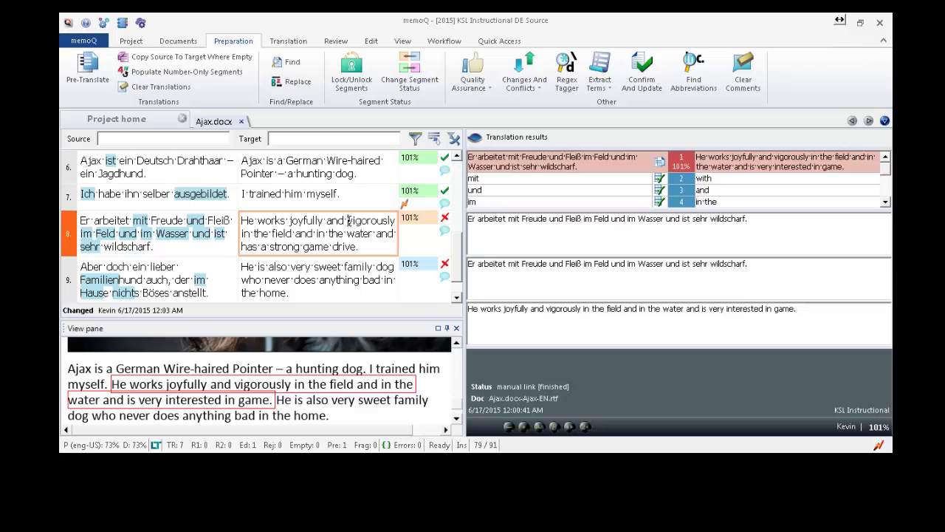
Replace "vigorously" with "industriously" in target segment 8, and confirm segments 8 and 9.
drag(348, 221, 394, 216)
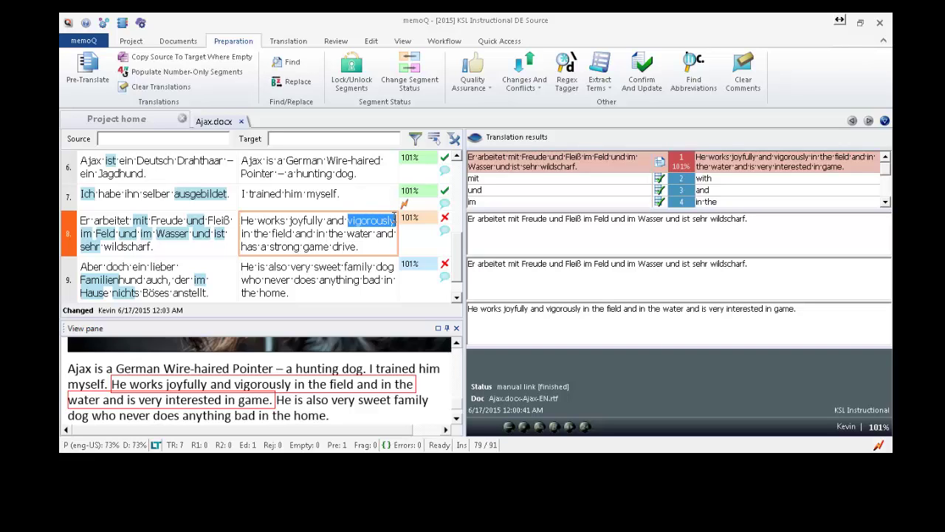
text(indu)
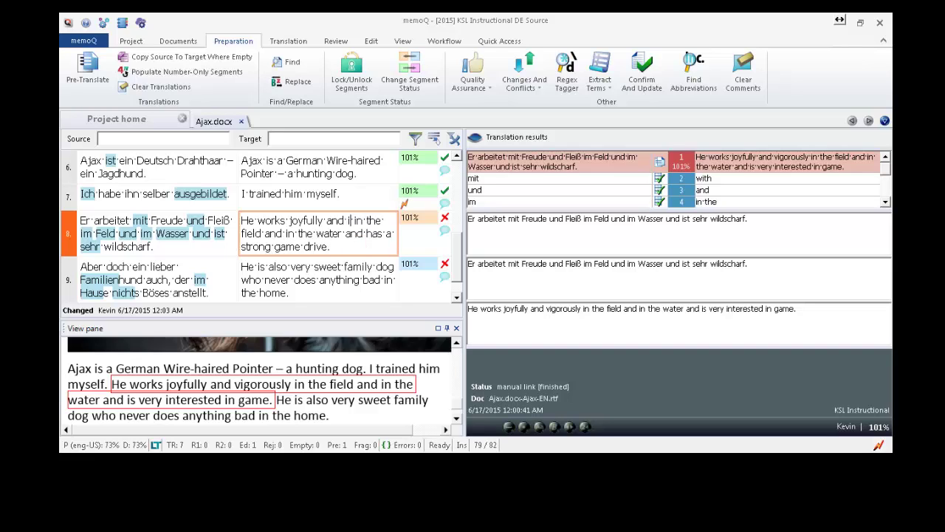
text(striou)
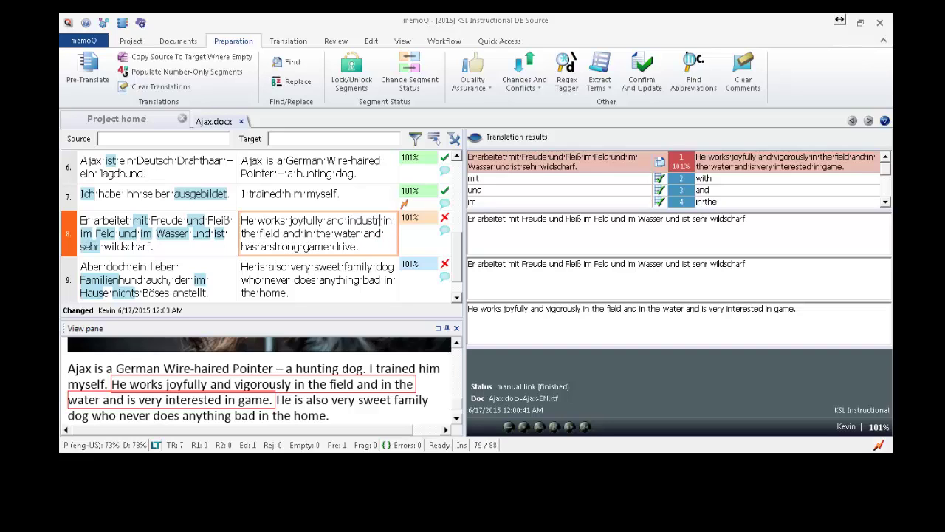
text(sly)
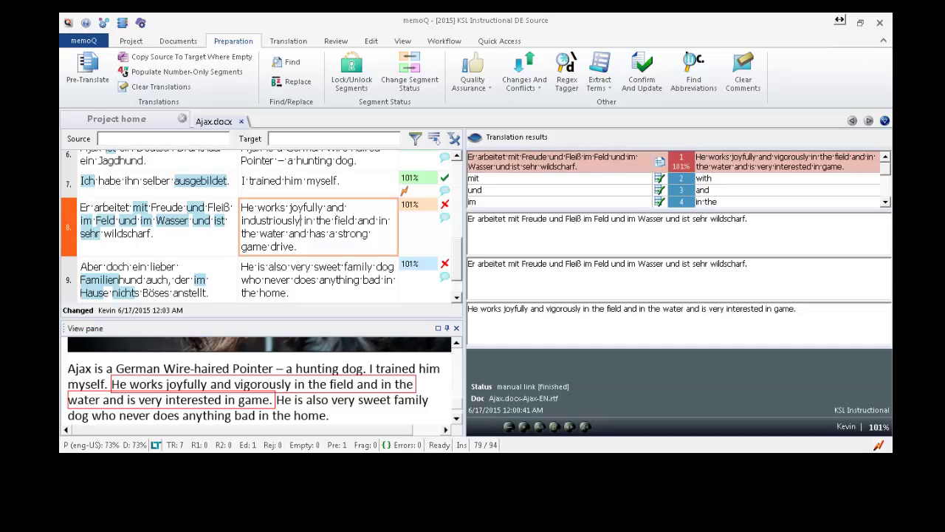
key(ctrl+Return)
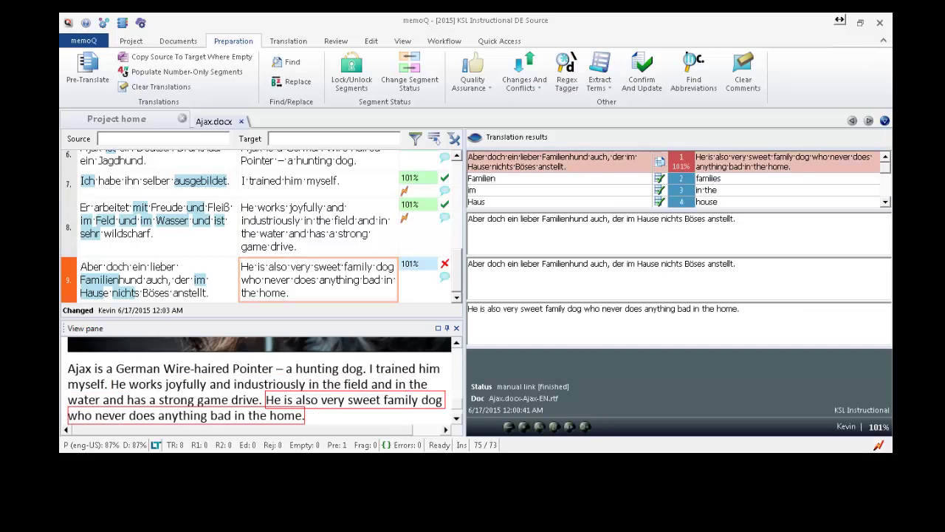
key(ctrl+Return)
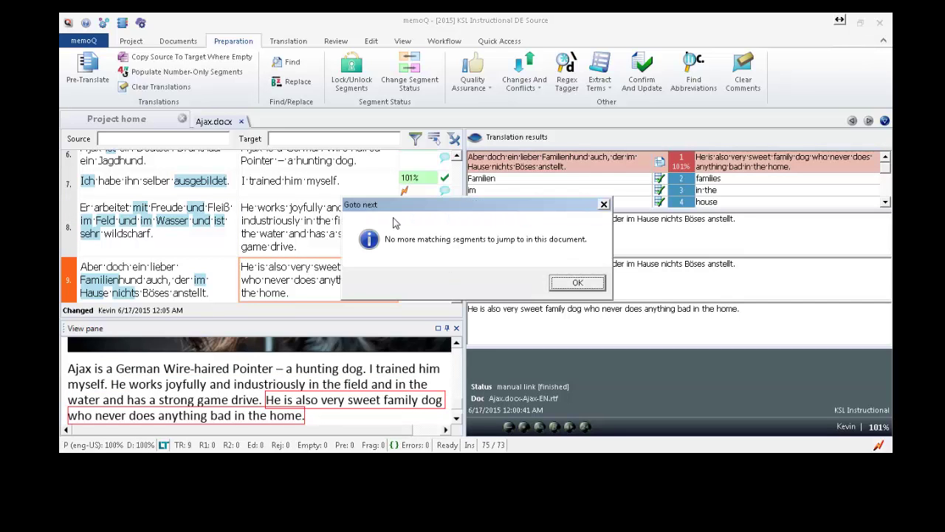
click(573, 284)
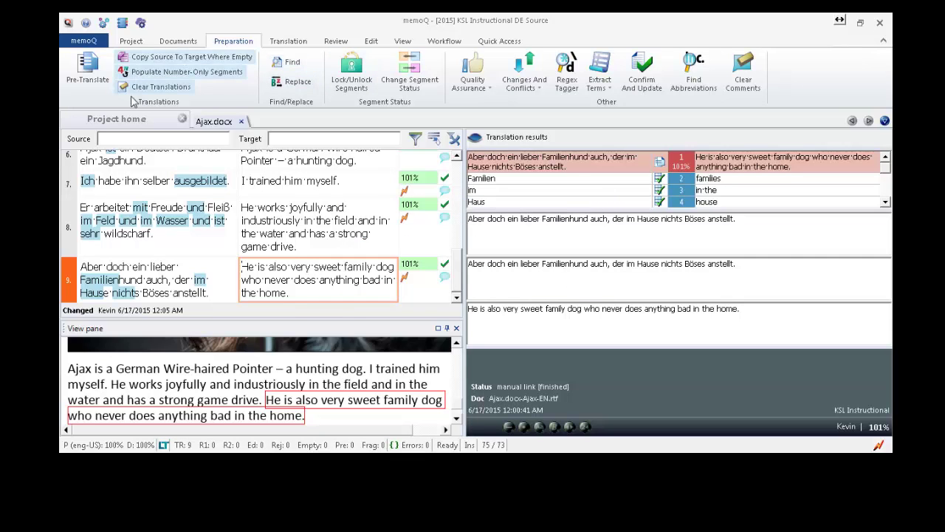
Export Ajax.docx from the project's translation documents to its stored path, and look through the exported Ajax_eng-US.docx in Word to its end.
click(127, 121)
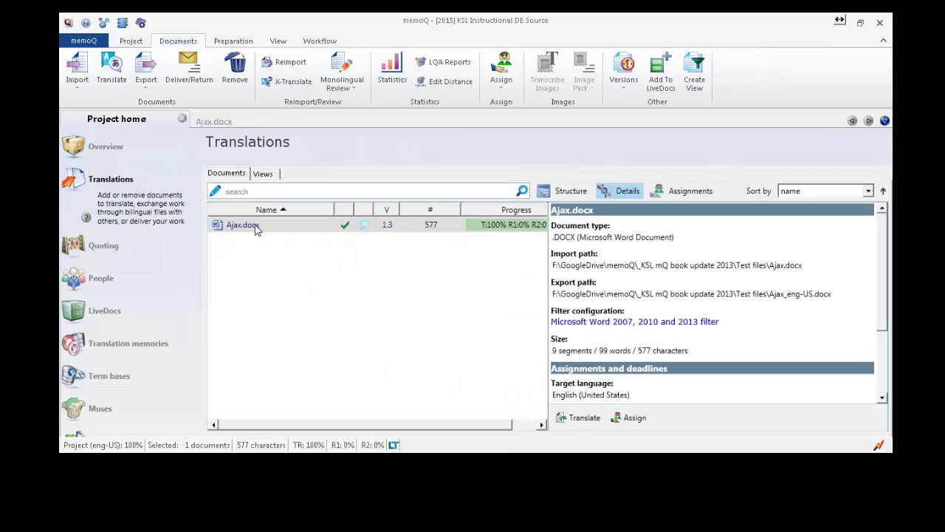
click(147, 94)
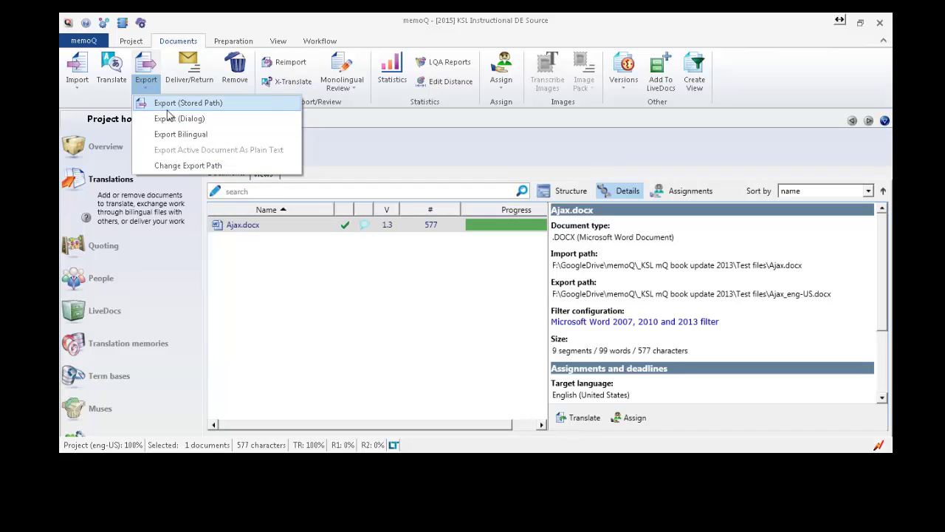
click(169, 105)
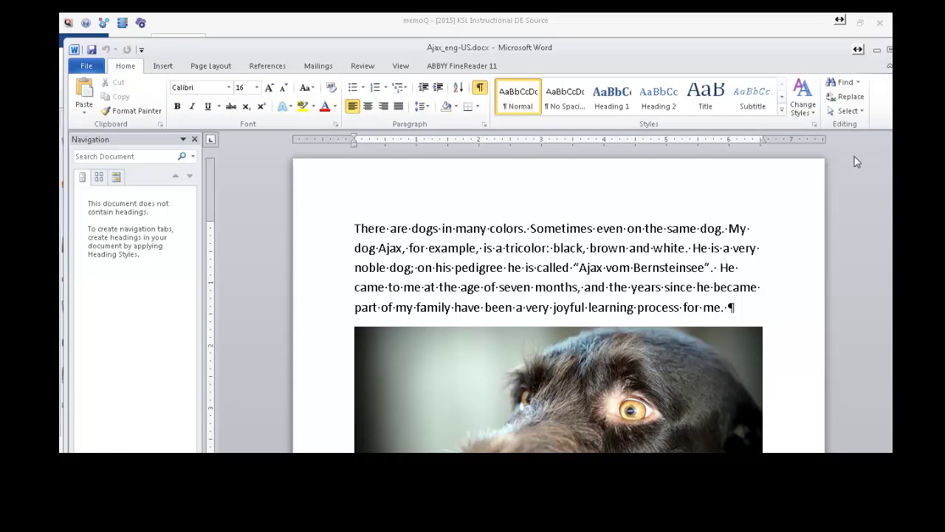
click(889, 50)
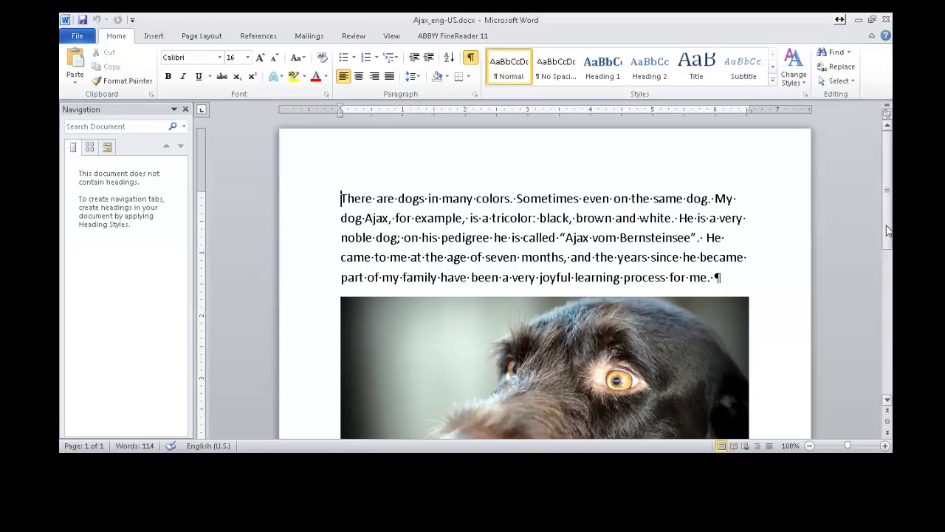
scroll(885, 237, down, 2)
drag(886, 255, 874, 343)
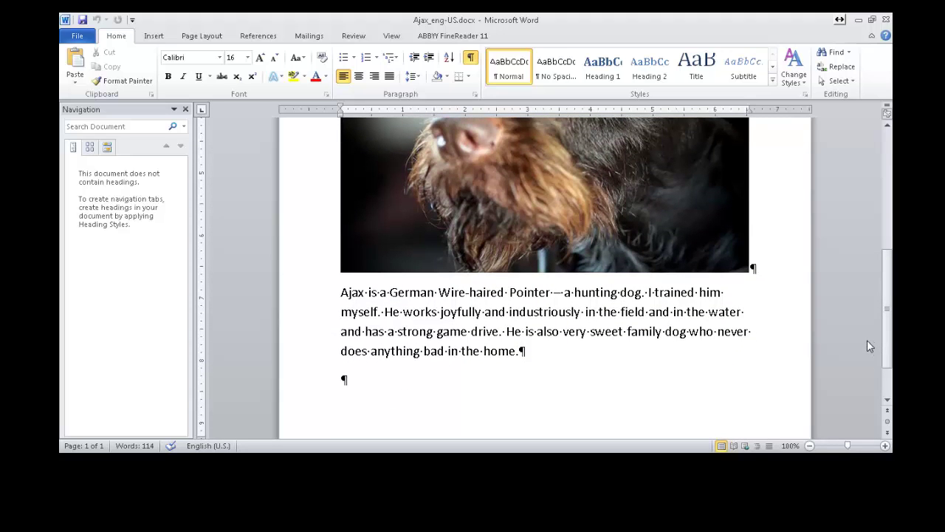